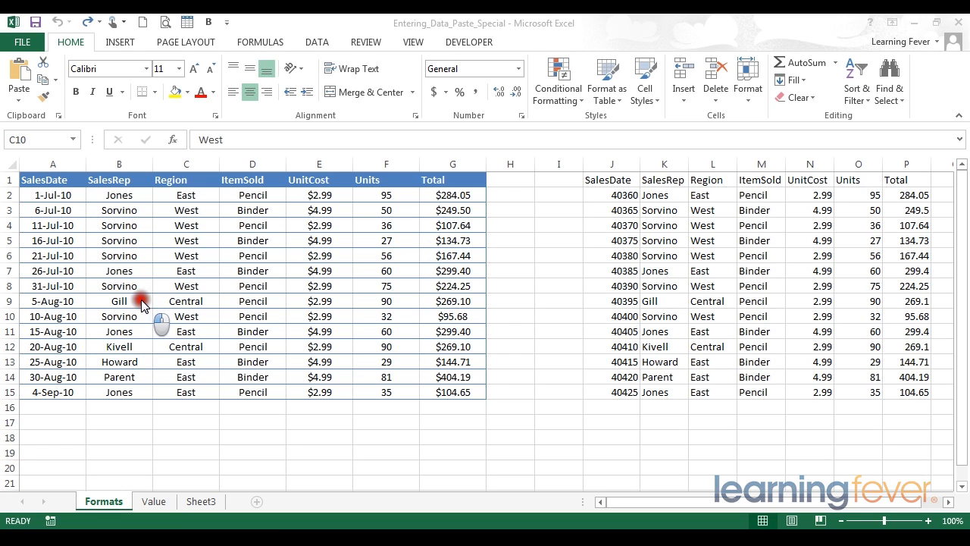
Step: Copy the SalesDate and SalesRep columns (A1:B15) on the Formats sheet and paste them with their formatting at C19
click(45, 180)
drag(46, 179, 130, 390)
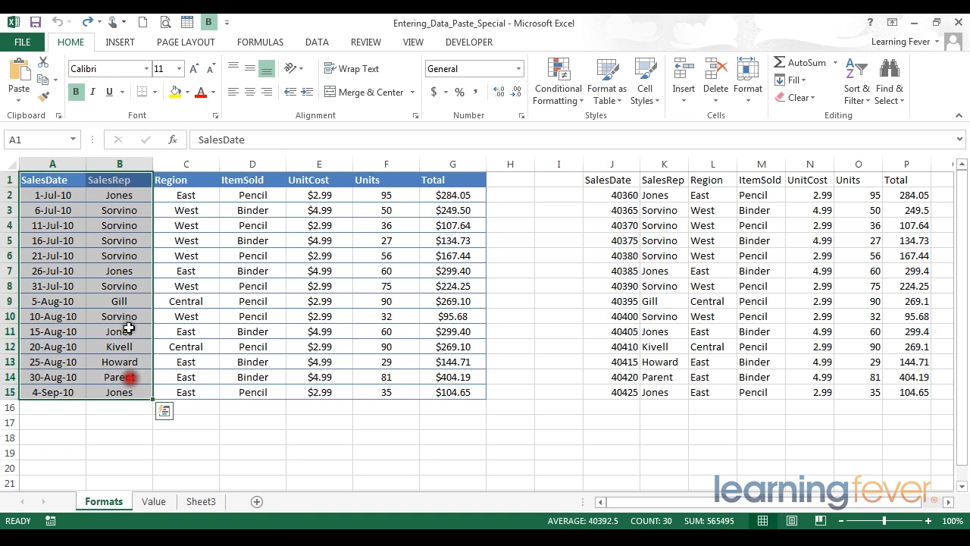
right_click(124, 266)
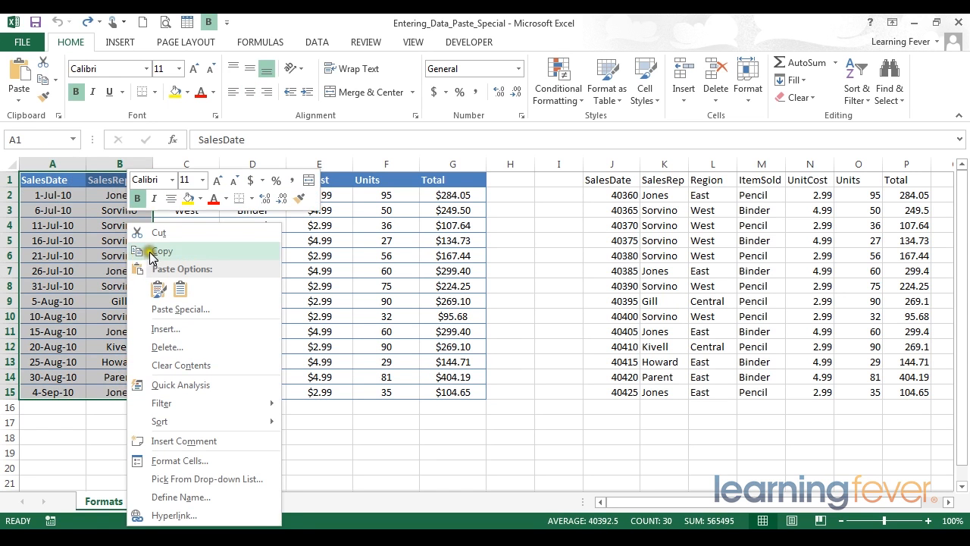
click(151, 252)
scroll(152, 386, down, 3)
click(168, 319)
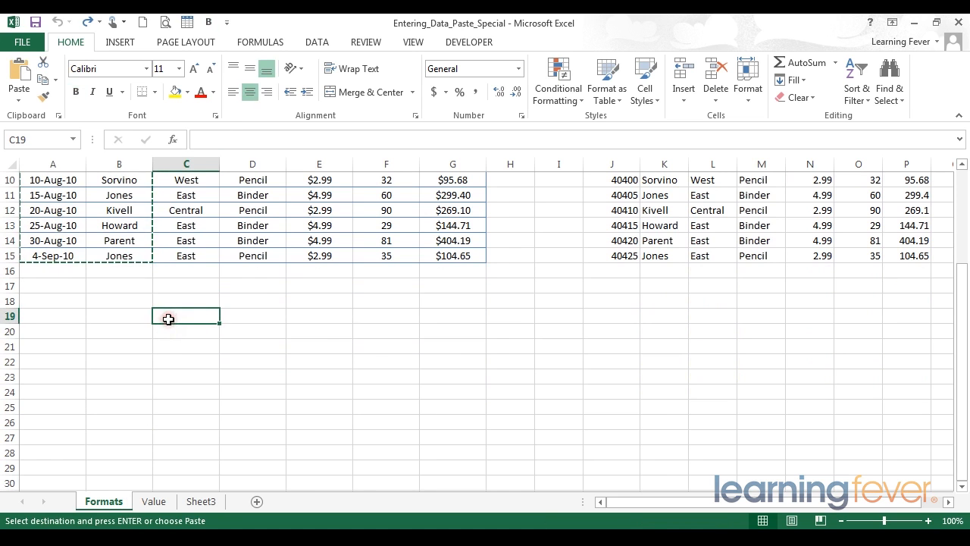
right_click(168, 319)
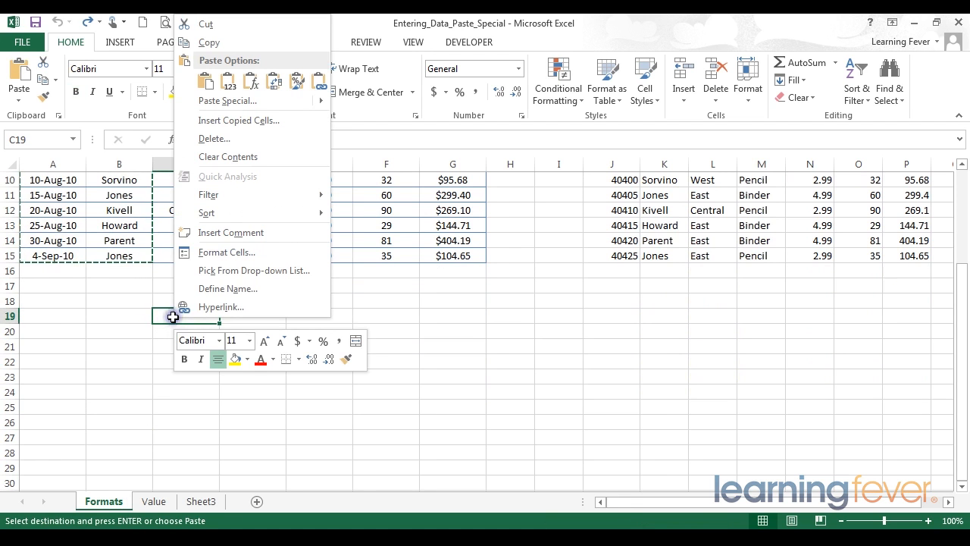
click(204, 82)
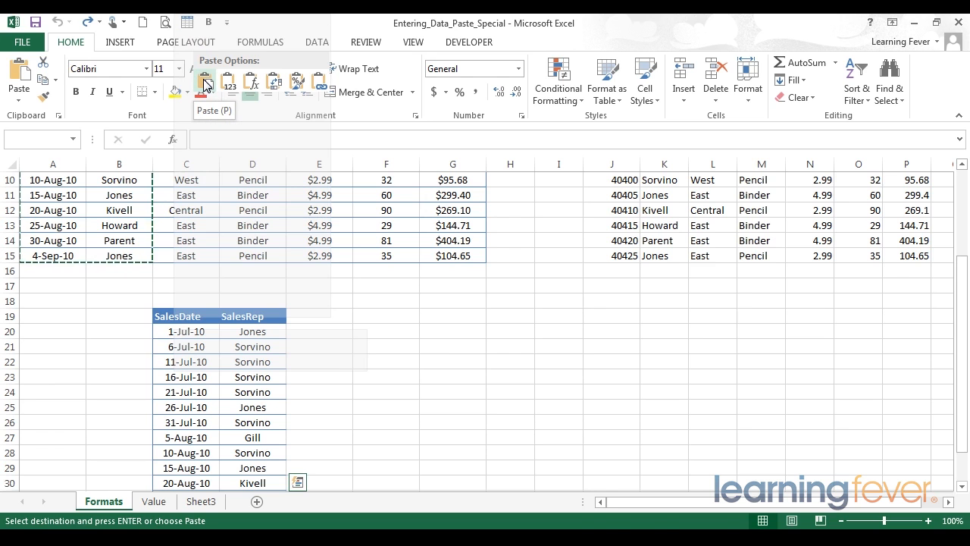
click(361, 372)
scroll(360, 372, up, 3)
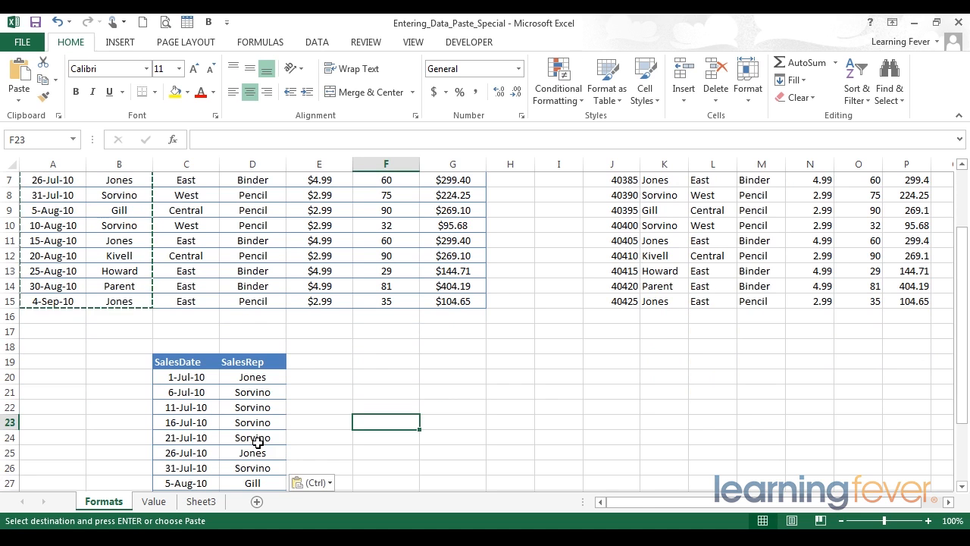
scroll(258, 441, up, 2)
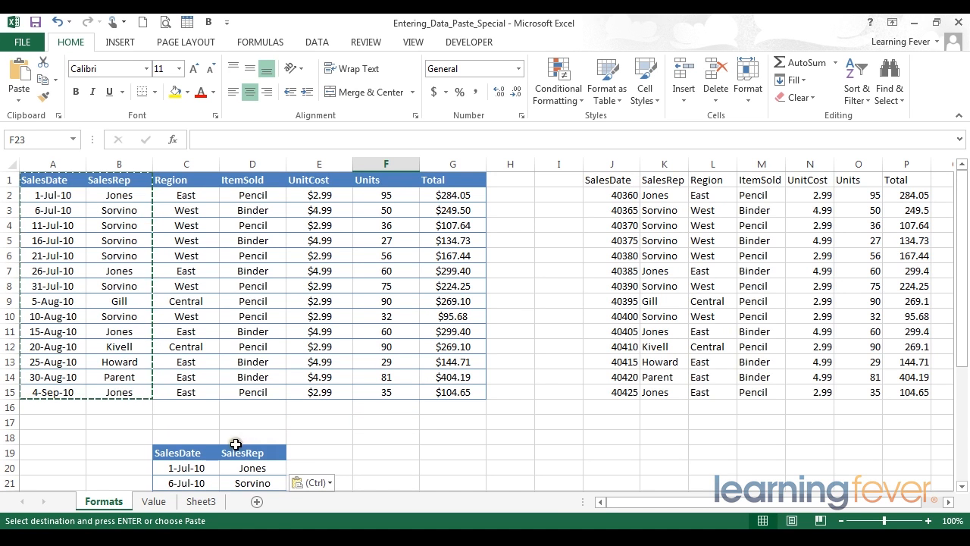
Step: On the Value sheet, copy the coloured sales table A1:G15 and paste only its values at A19
click(156, 501)
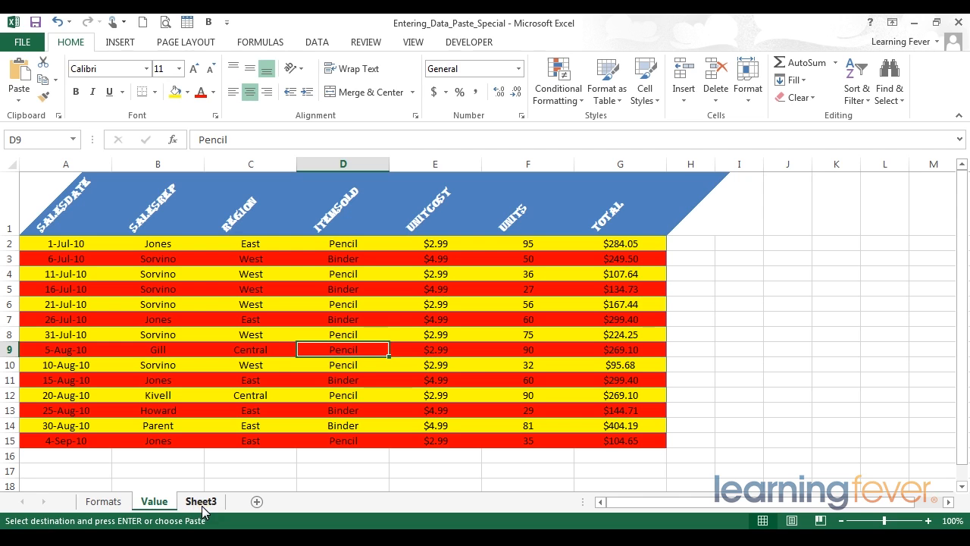
click(624, 445)
drag(625, 445, 57, 207)
key(ctrl+v)
right_click(75, 202)
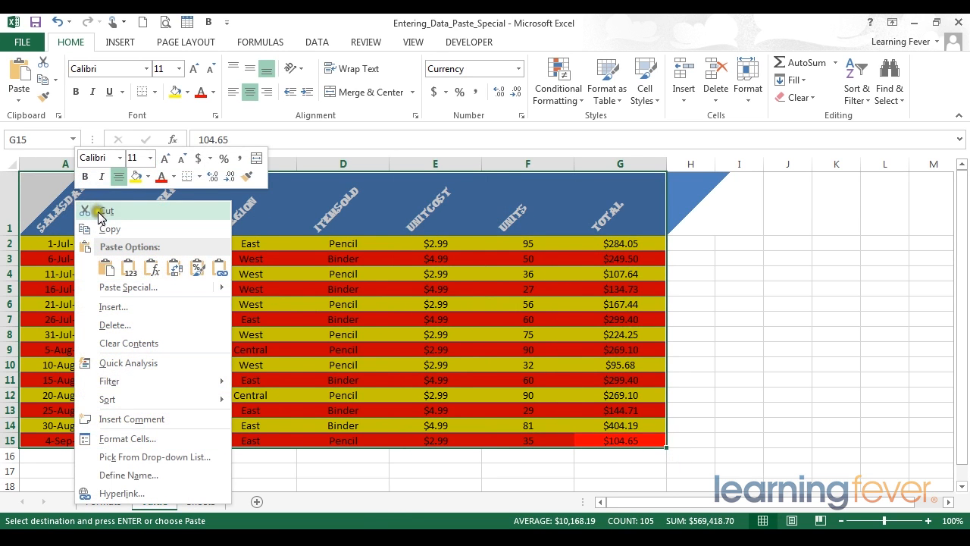
click(101, 227)
scroll(108, 251, down, 1)
scroll(109, 250, down, 4)
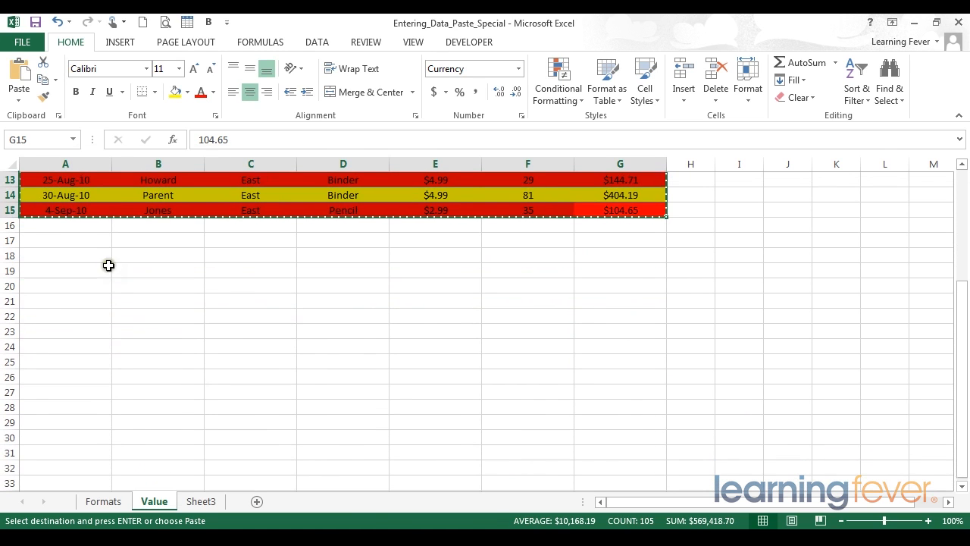
click(67, 270)
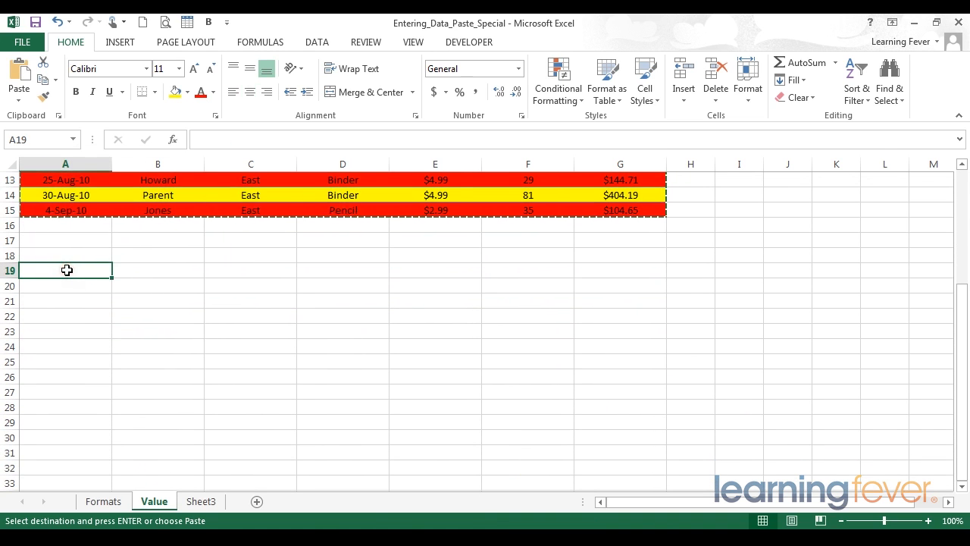
right_click(67, 270)
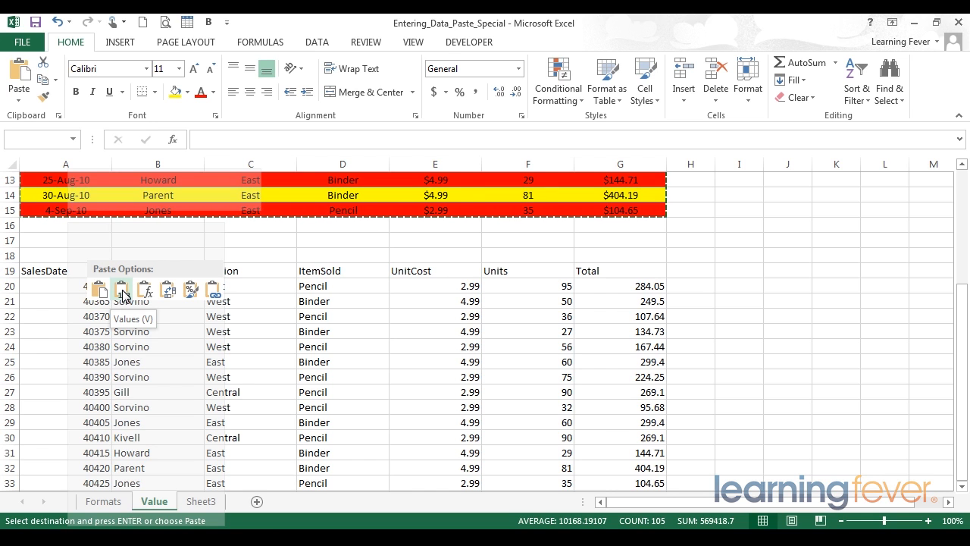
click(123, 292)
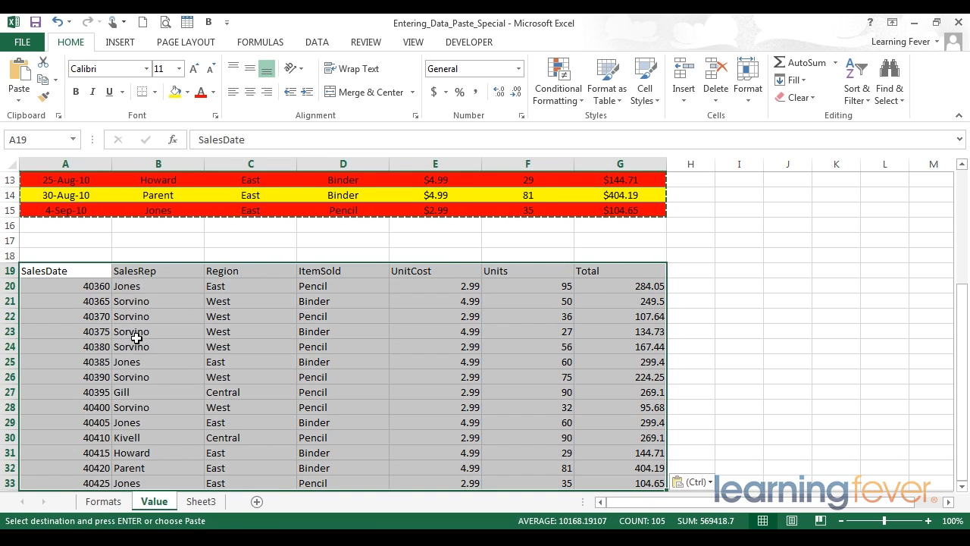
scroll(199, 313, up, 4)
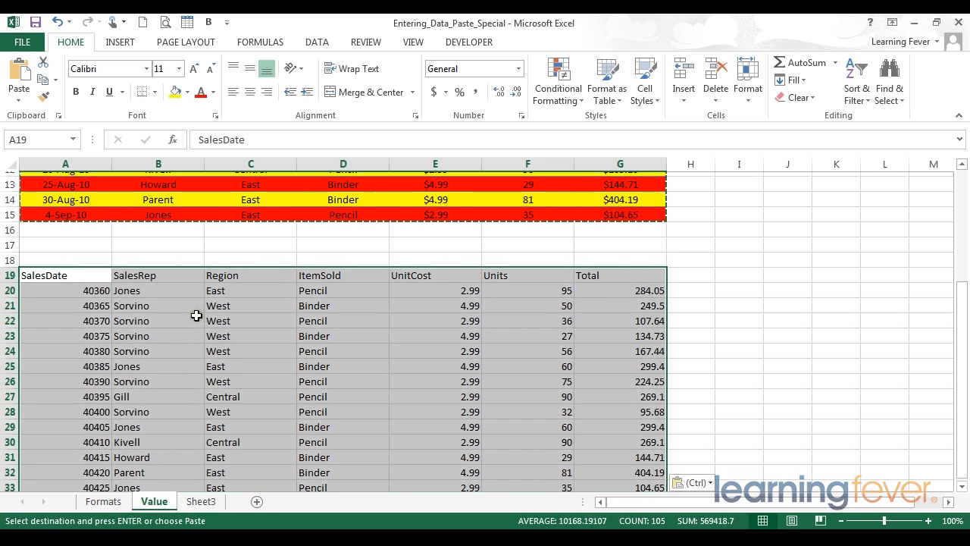
drag(190, 250, 188, 393)
scroll(187, 392, down, 3)
drag(145, 311, 156, 460)
scroll(156, 447, down, 2)
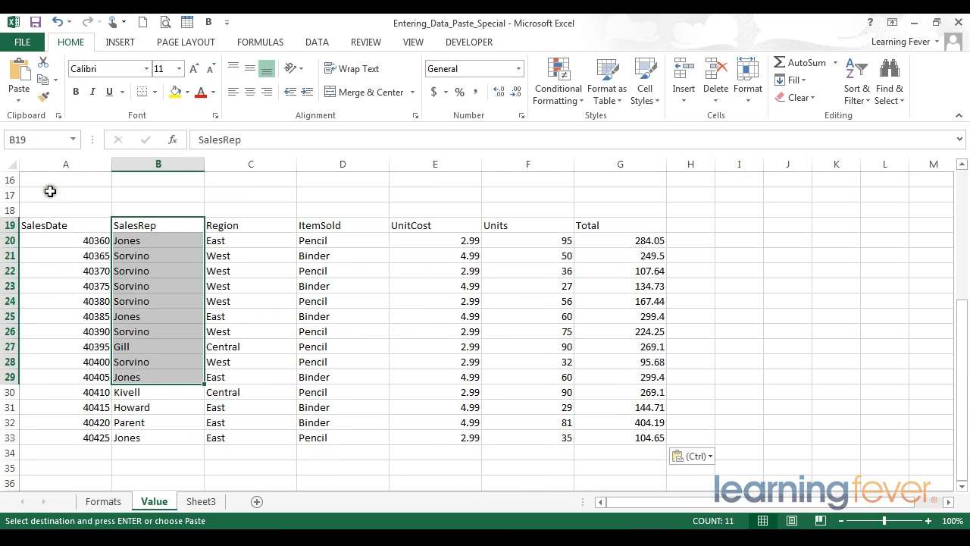
Step: Format the pasted SalesDate column (A19:A33) as Short Date
drag(60, 225, 58, 422)
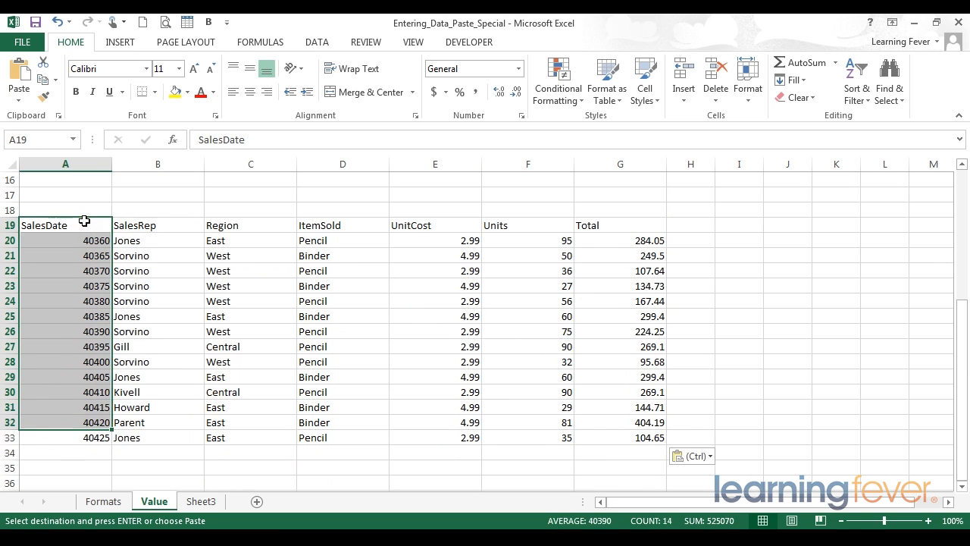
drag(85, 221, 86, 376)
click(520, 71)
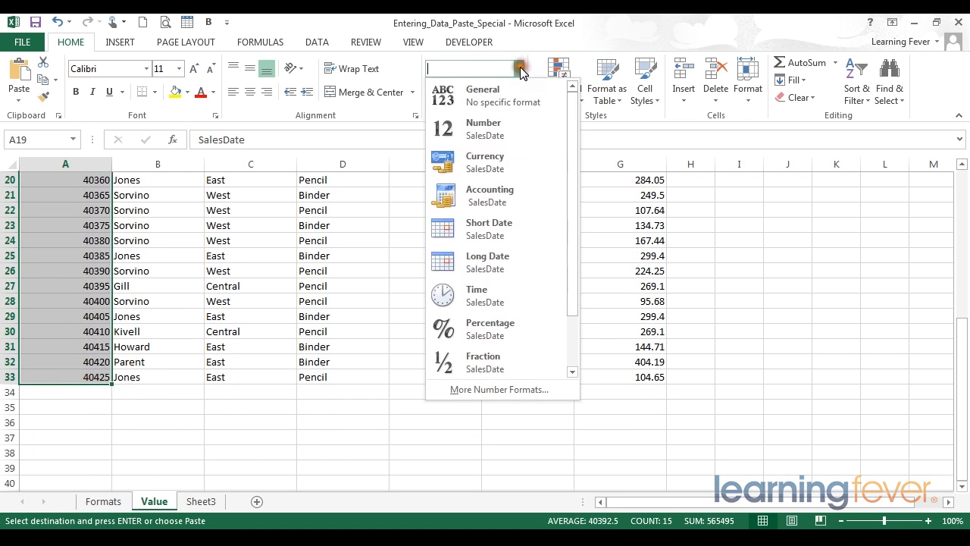
click(479, 237)
scroll(485, 332, up, 4)
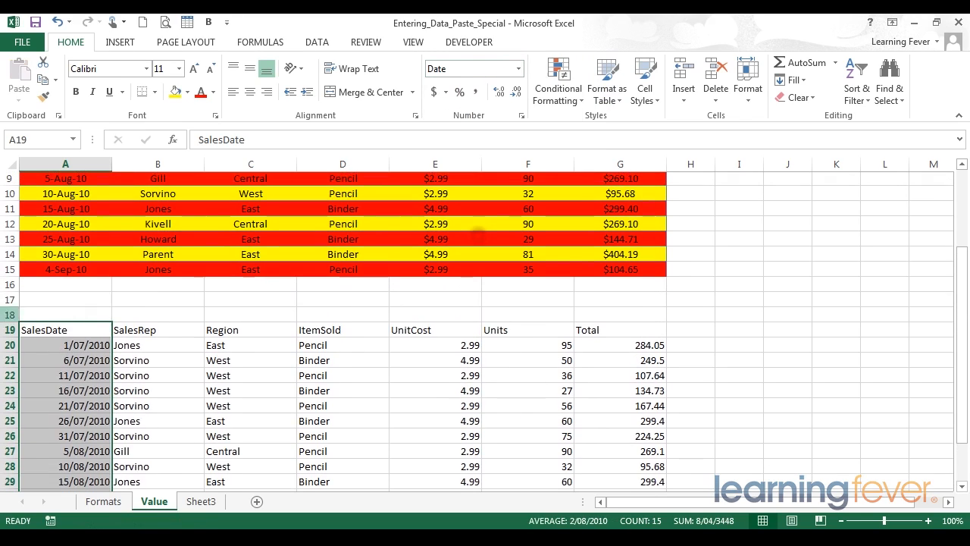
click(135, 341)
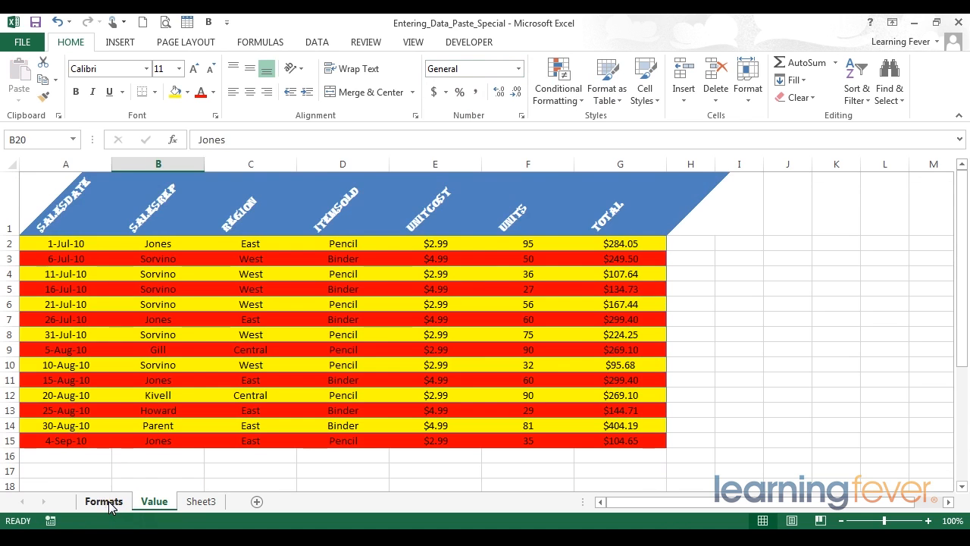
Step: Go to the Formats sheet and select the unformatted table J1:P15
click(104, 501)
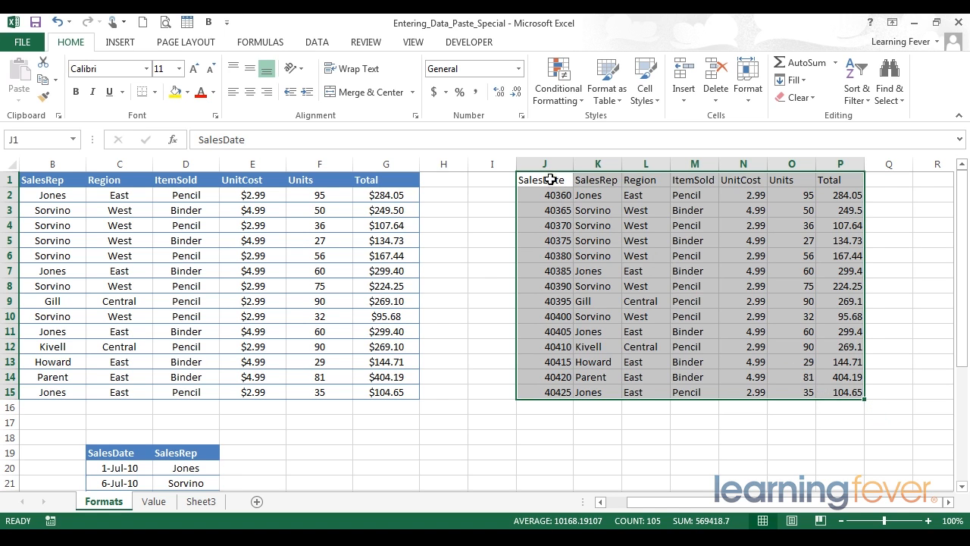
drag(550, 180, 849, 390)
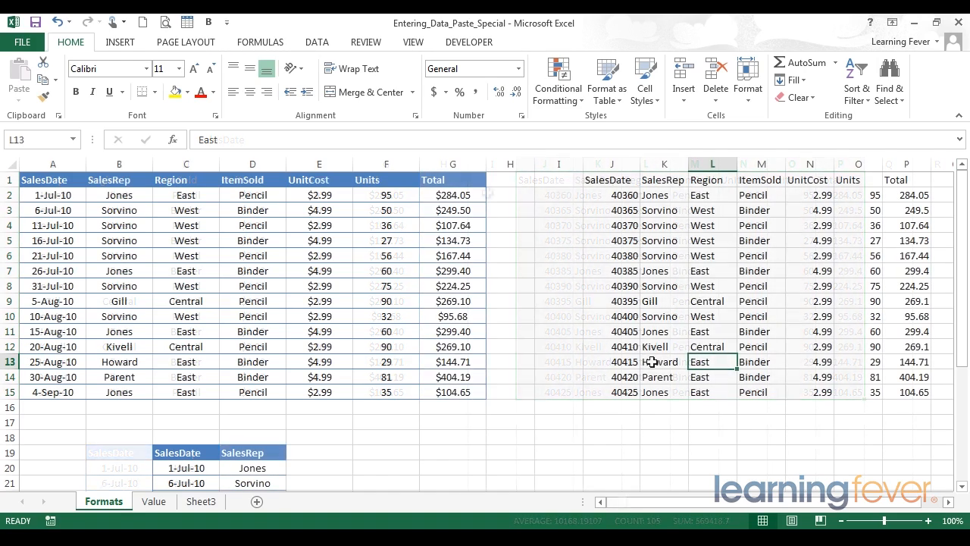
Step: Copy the formatted table A1:G15 and paste only its formatting onto the plain table starting at J1
drag(444, 387, 42, 228)
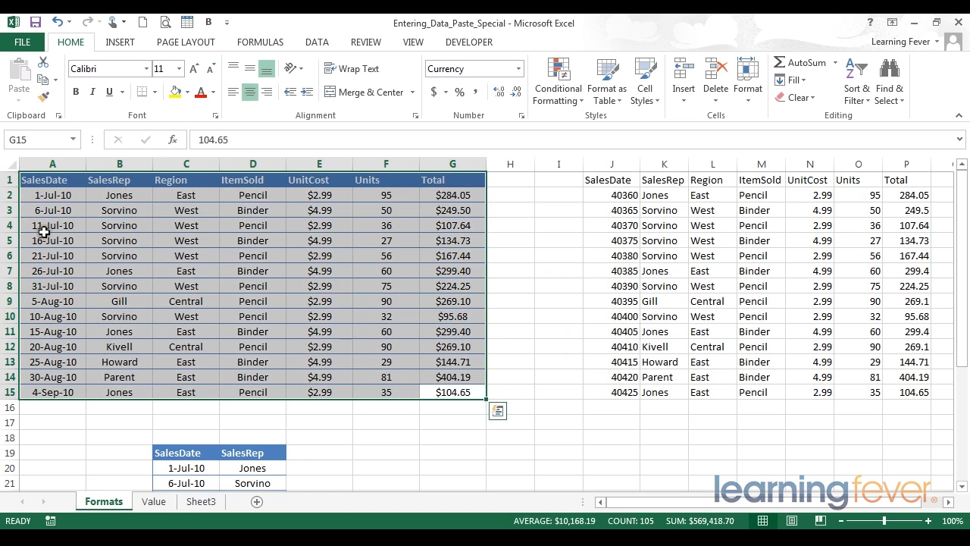
right_click(109, 199)
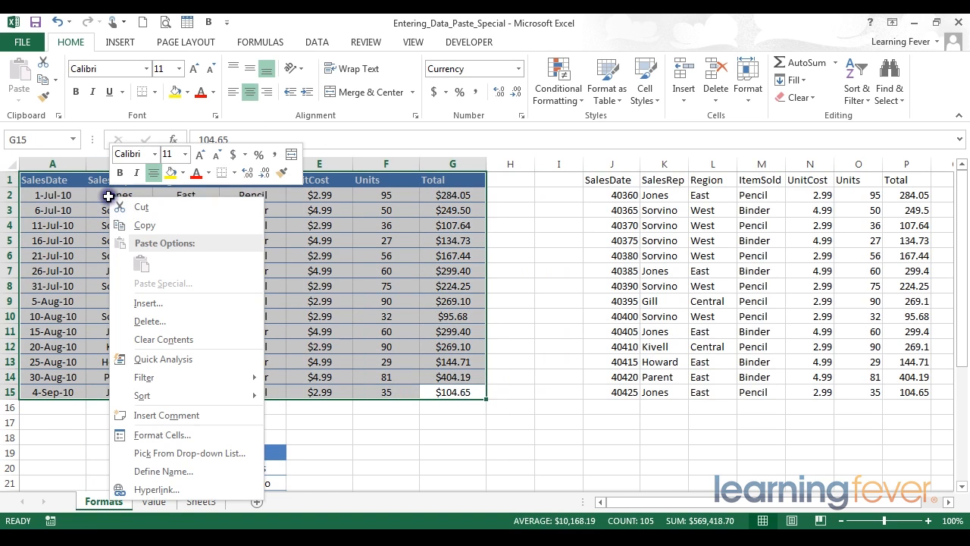
click(151, 225)
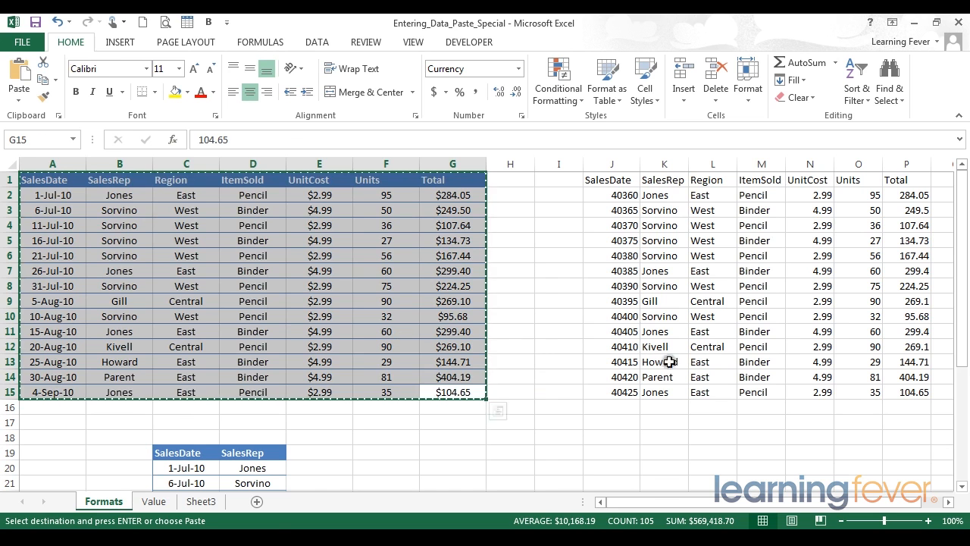
click(612, 180)
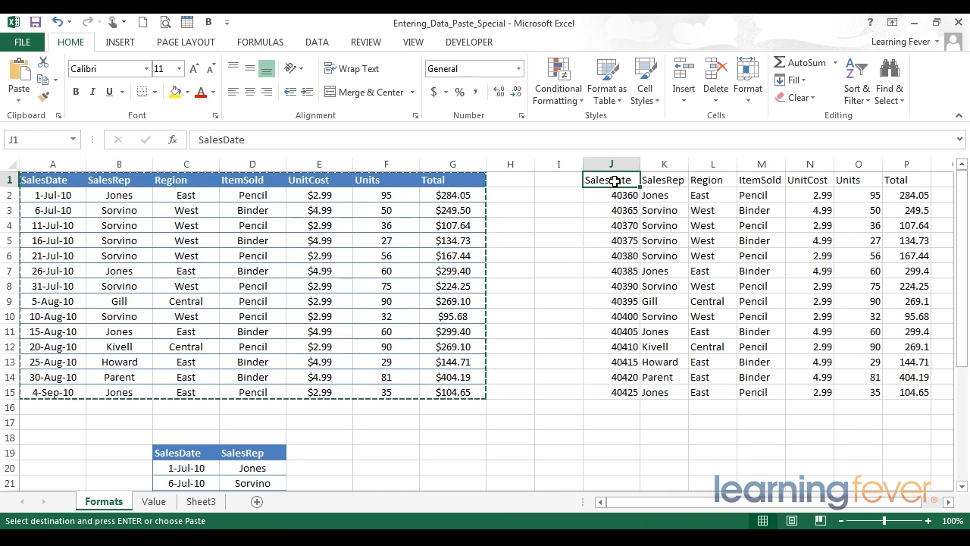
right_click(612, 179)
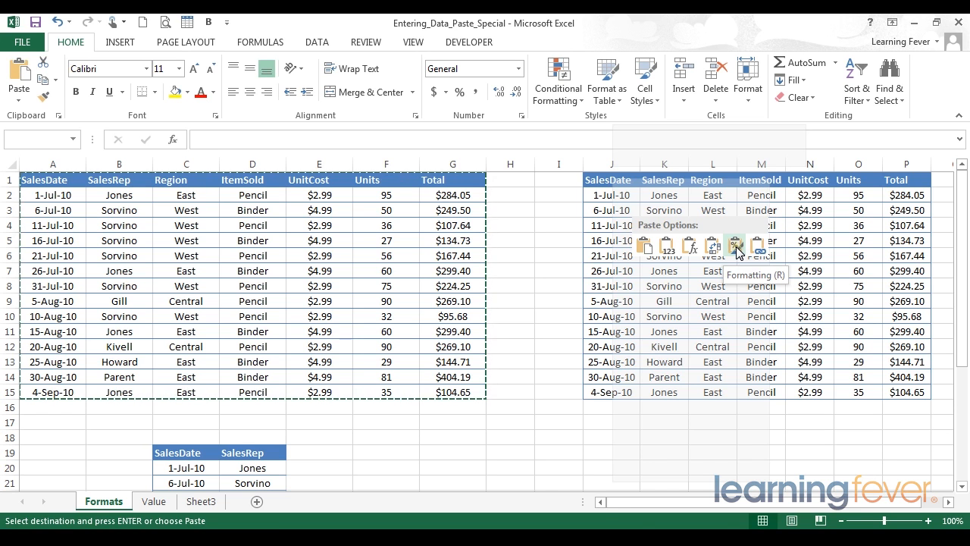
click(735, 246)
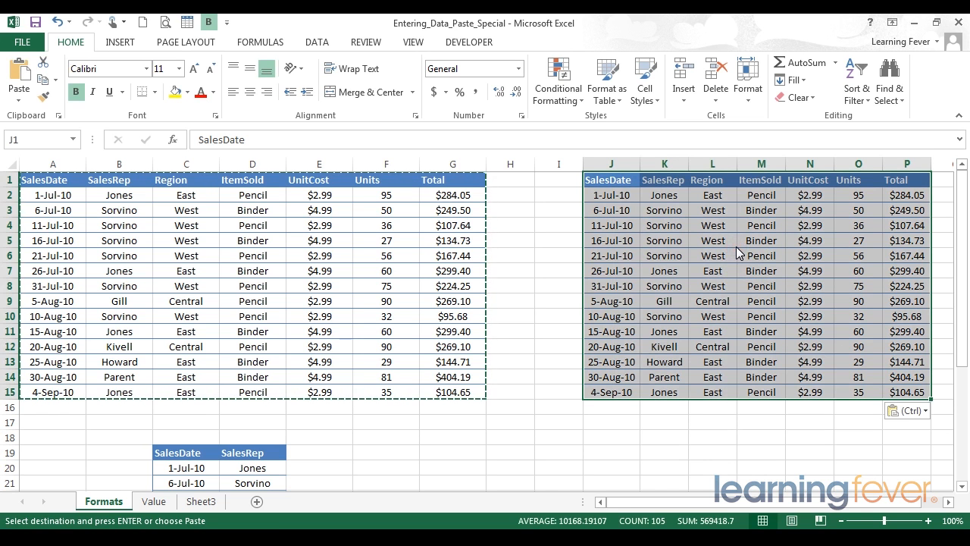
drag(58, 182, 480, 372)
drag(615, 181, 907, 390)
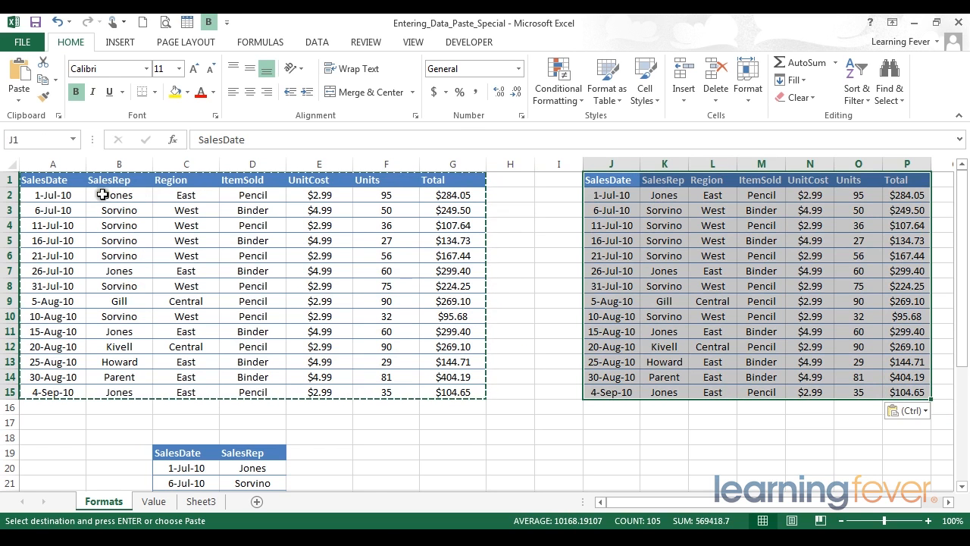
Step: Fill the plain table's SalesRep column down from K2 to K15 with the first sales rep's name
click(676, 197)
drag(690, 203, 690, 398)
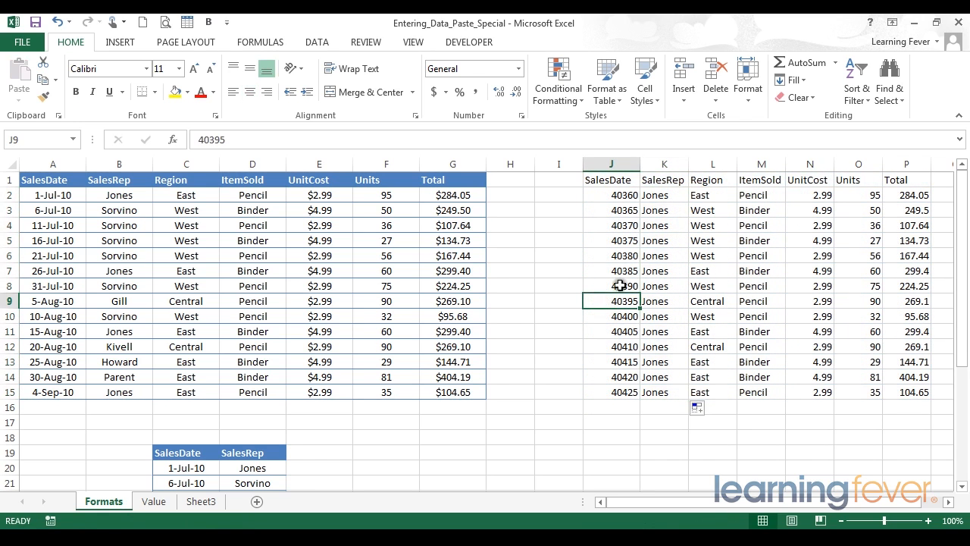
drag(656, 196, 658, 424)
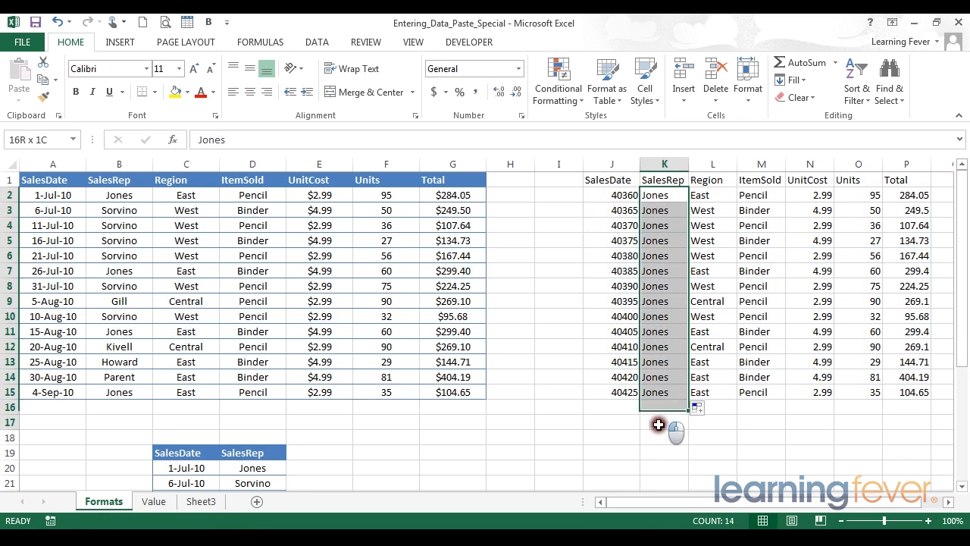
Step: Apply the formatting of table A1:G15 to the table starting at J1 using a formatting-only paste, then select K2:K15
click(462, 393)
drag(462, 392, 30, 180)
right_click(90, 189)
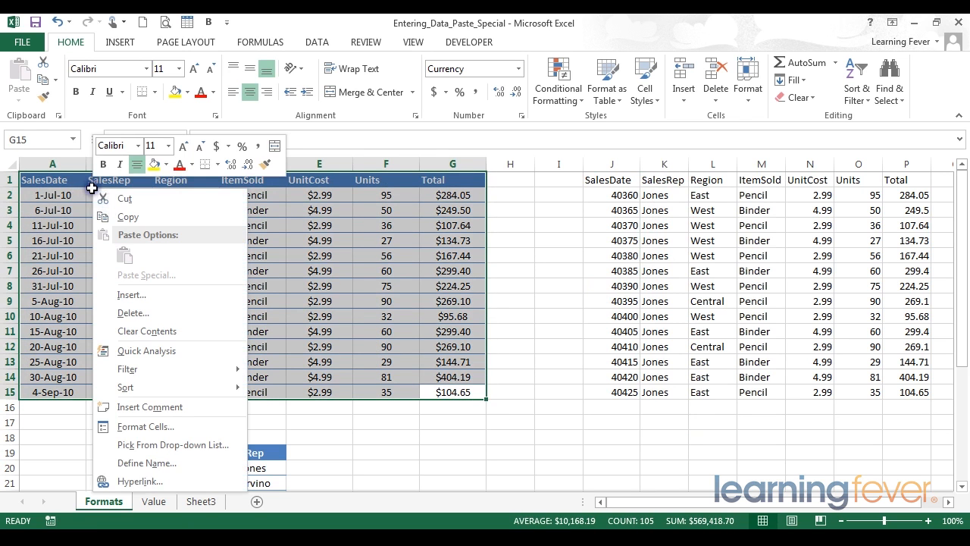
click(121, 216)
click(599, 181)
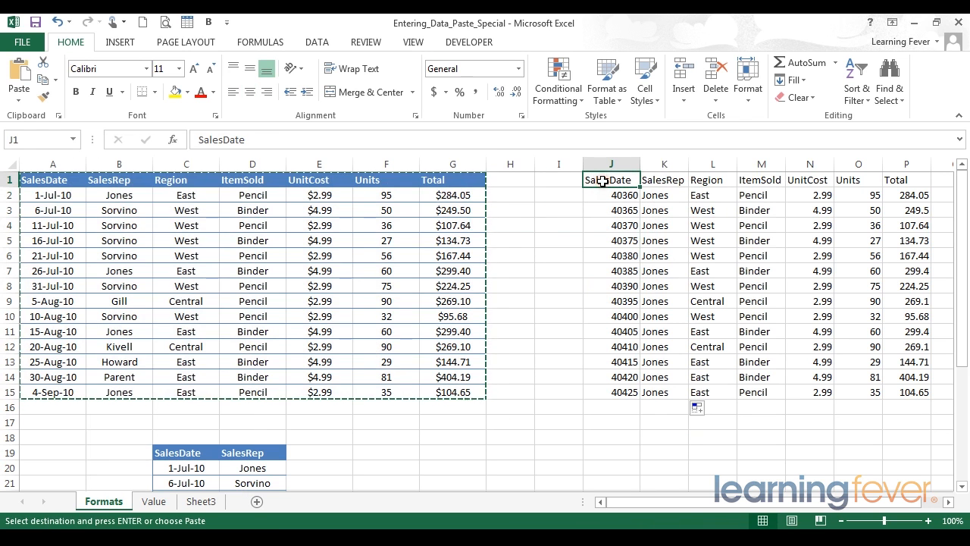
right_click(602, 182)
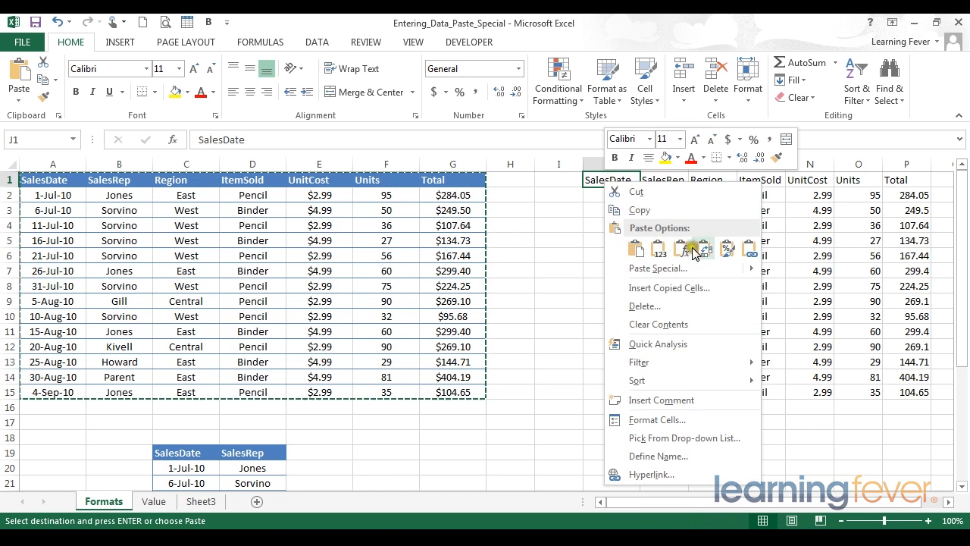
click(725, 253)
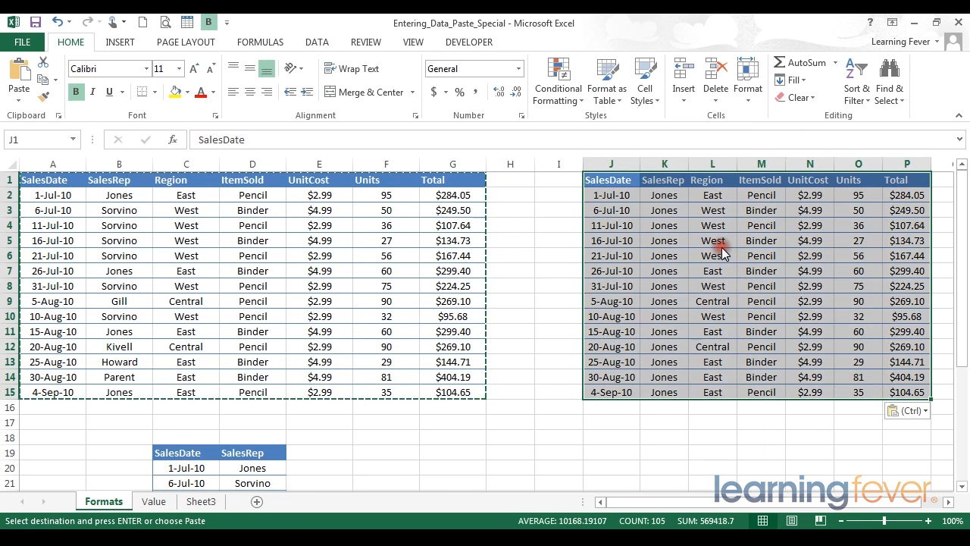
click(664, 195)
drag(665, 196, 662, 395)
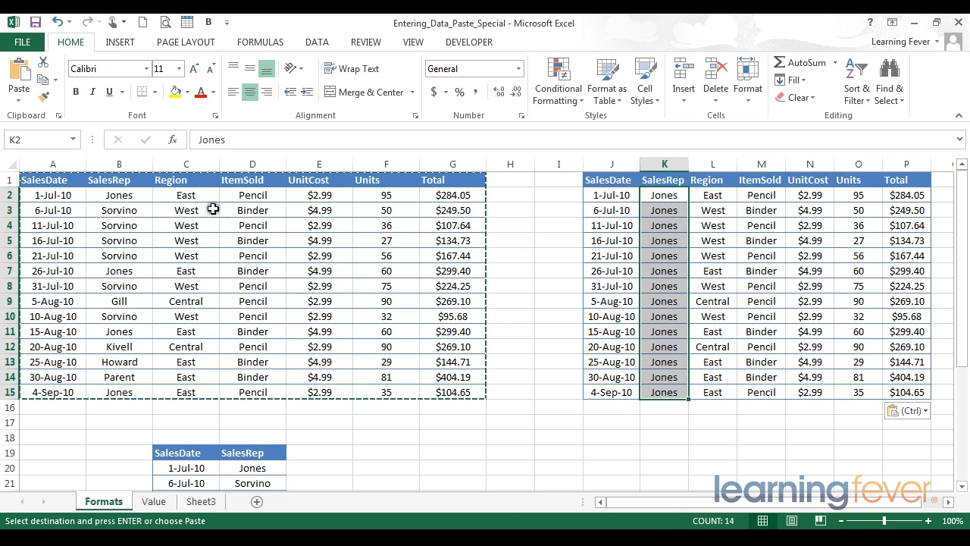
Step: Select the table J1:P15 and undo the formatting-only paste applied to it
drag(617, 180, 777, 392)
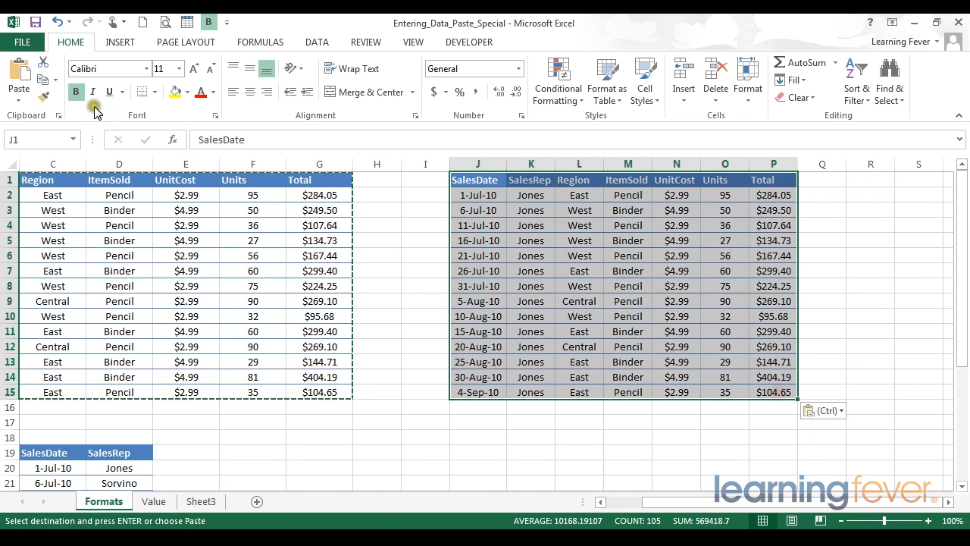
click(57, 23)
drag(382, 258, 3, 261)
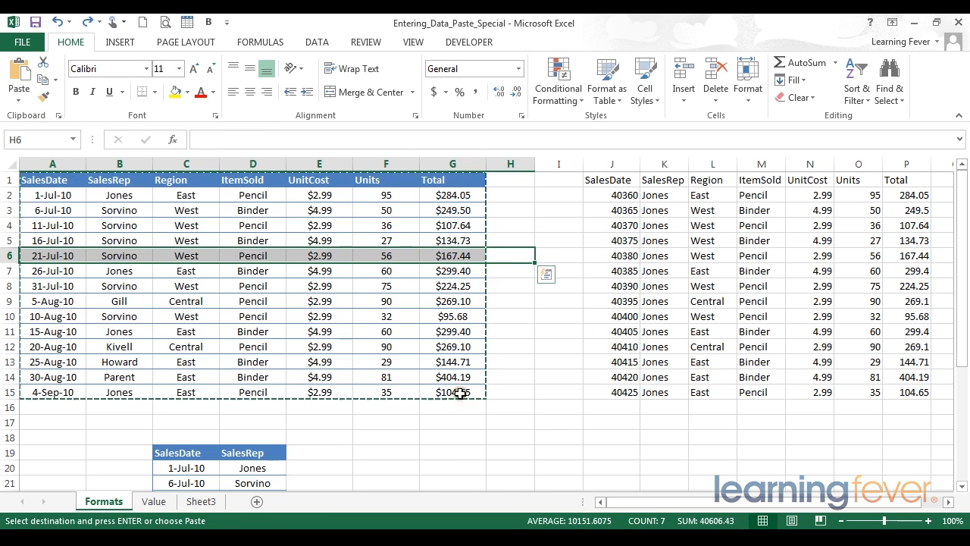
Step: Apply the formatting of table A1:G15 to the plain table starting at J1 with the Format Painter
drag(463, 392, 48, 181)
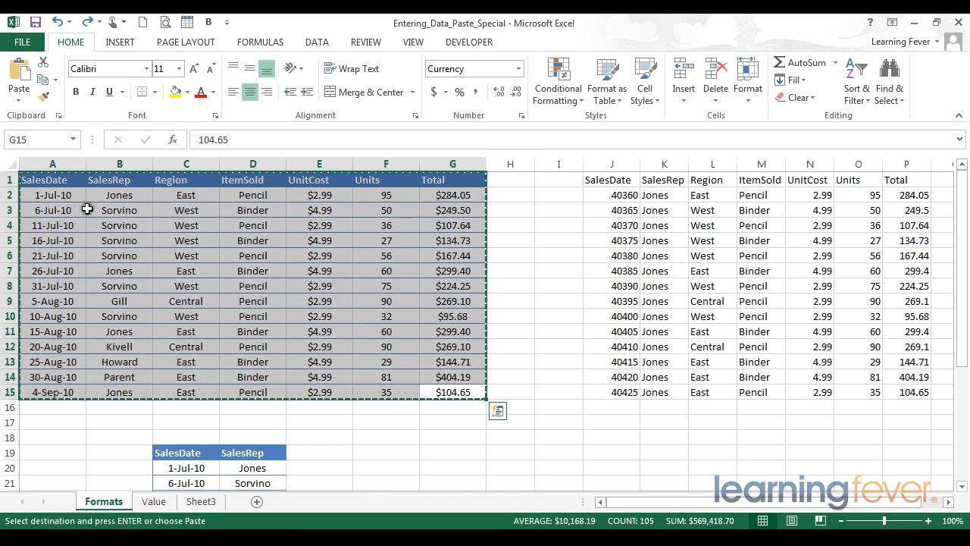
click(43, 100)
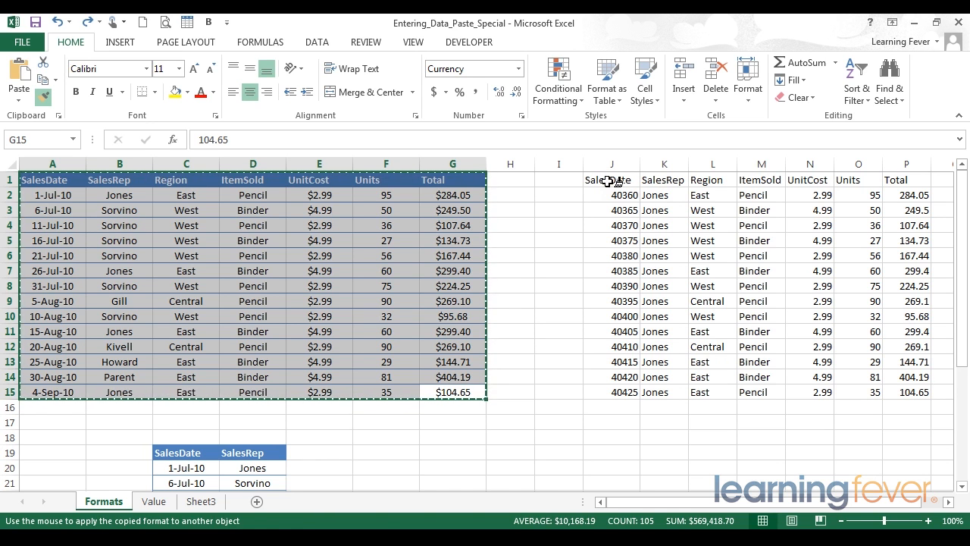
click(610, 181)
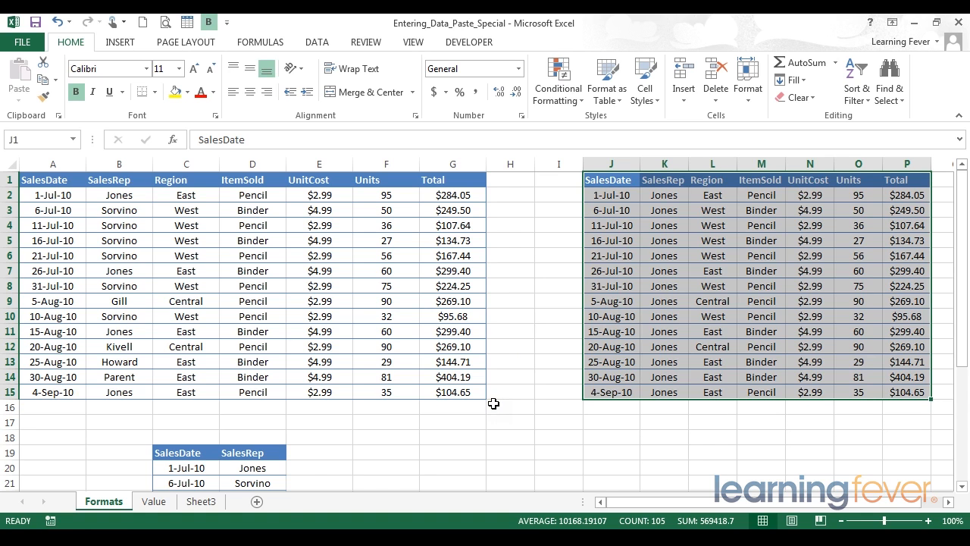
Step: Copy the table A1:G15 and paste only its values at G24 using Paste Special
click(474, 392)
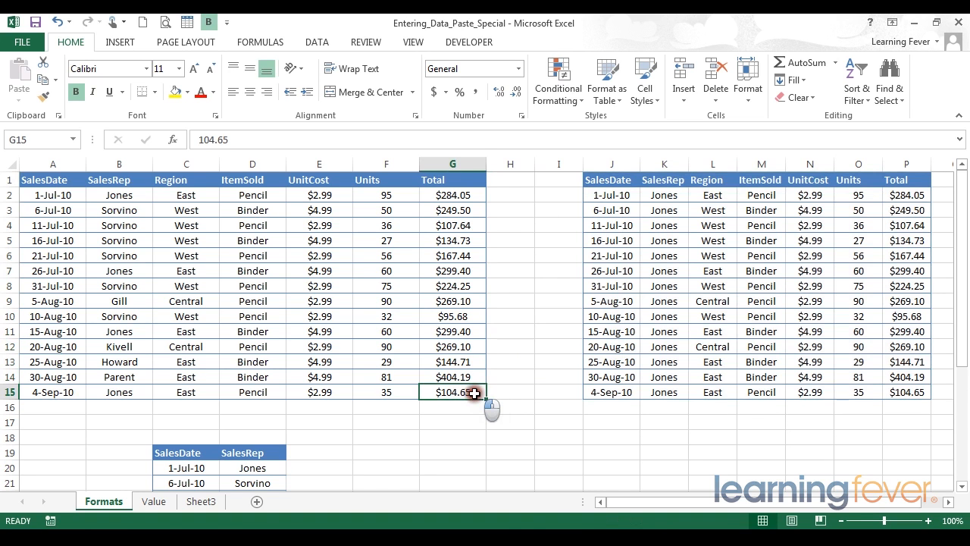
drag(472, 390, 30, 179)
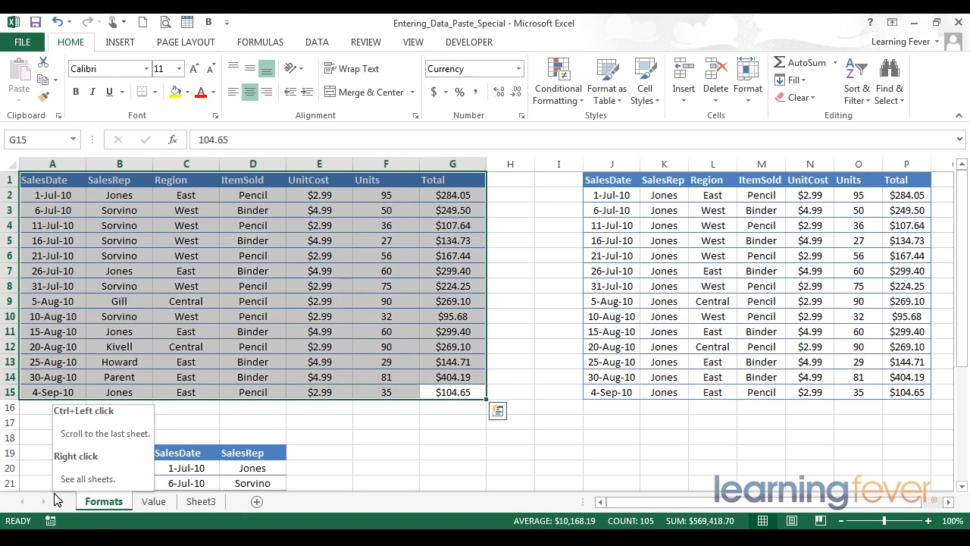
key(ctrl+c)
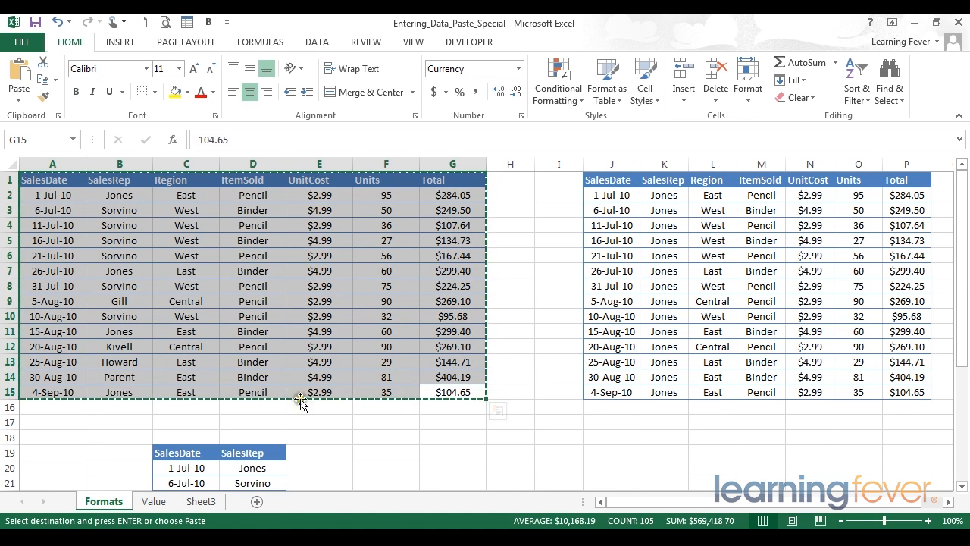
scroll(561, 411, down, 4)
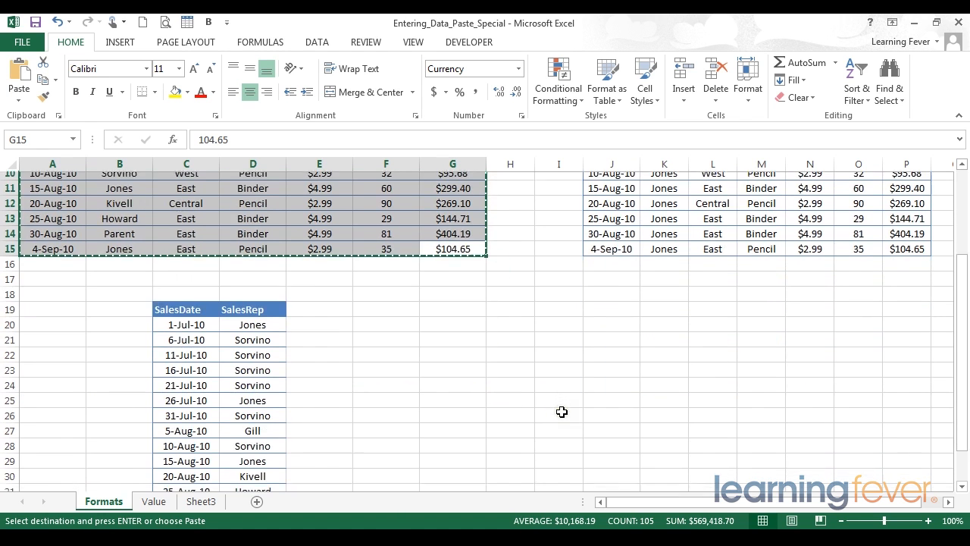
scroll(603, 294, down, 2)
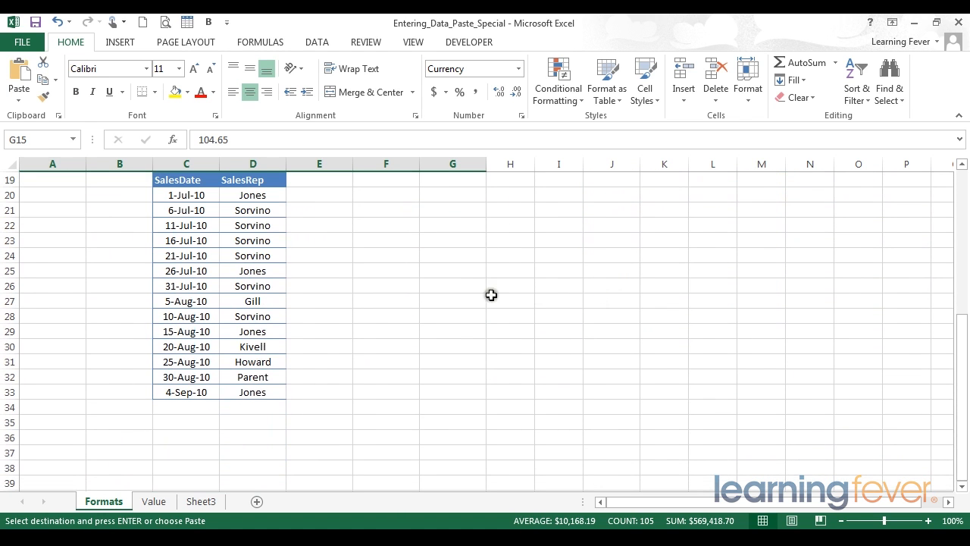
click(467, 252)
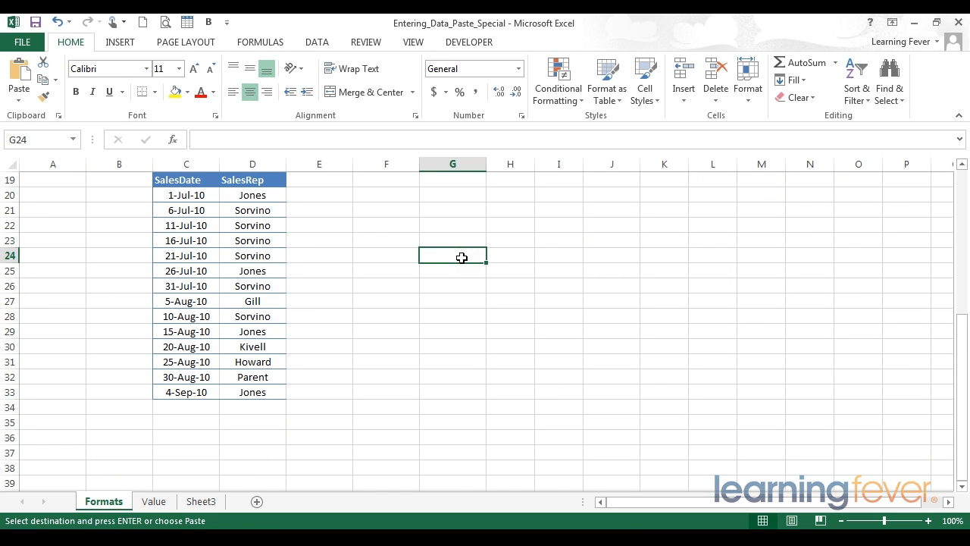
key(alt+e)
key(s)
key(v)
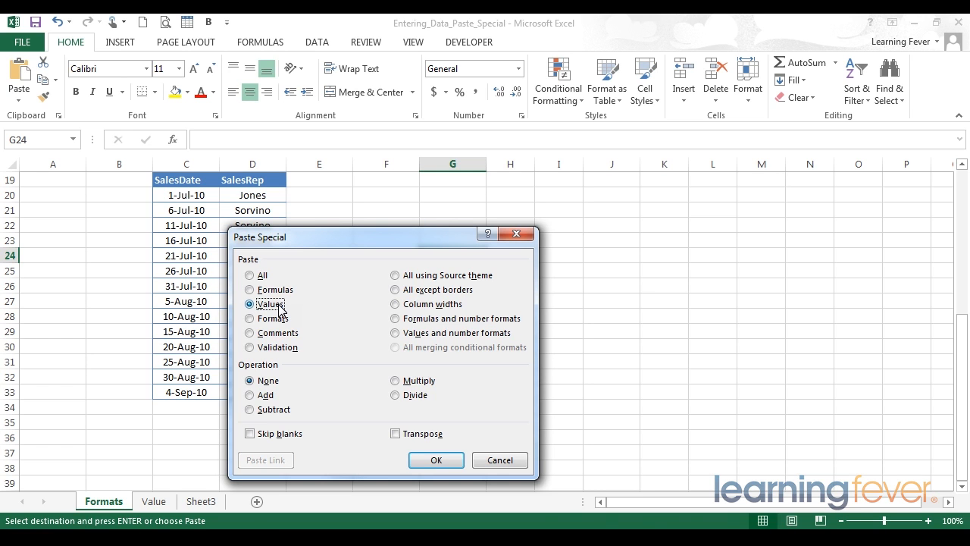
key(Return)
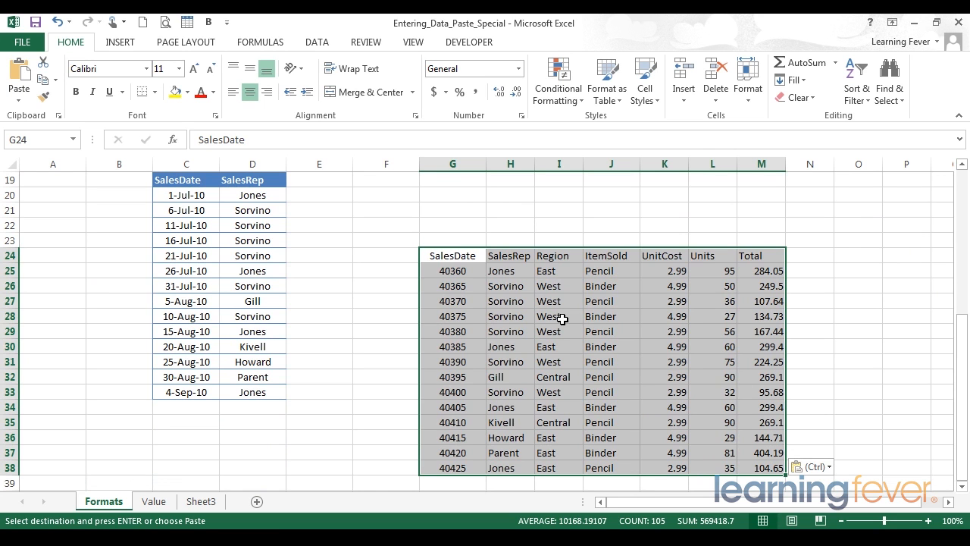
Step: Copy the table A1:G15 again and paste only its formats at G41 using Paste Special
scroll(561, 319, up, 6)
drag(447, 388, 34, 182)
key(ctrl+v)
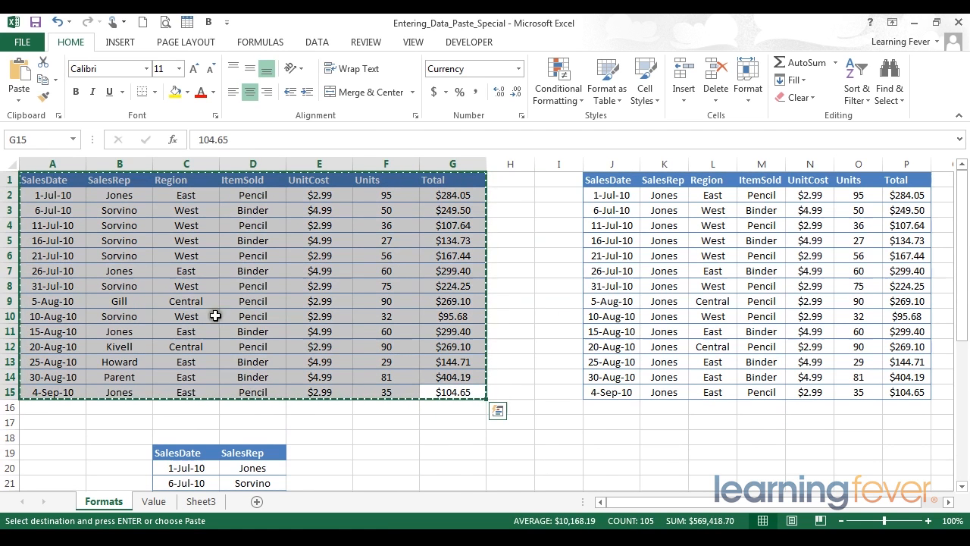
scroll(217, 314, down, 10)
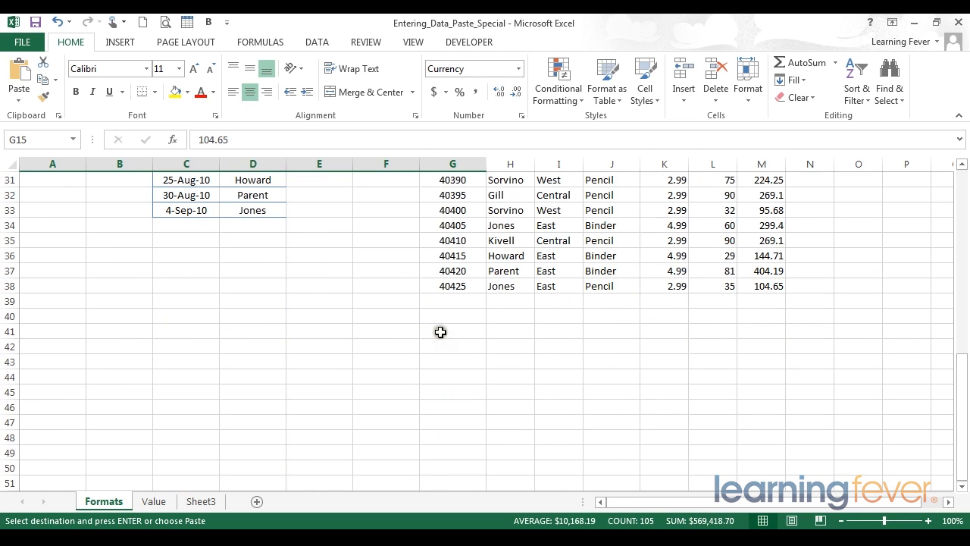
click(439, 331)
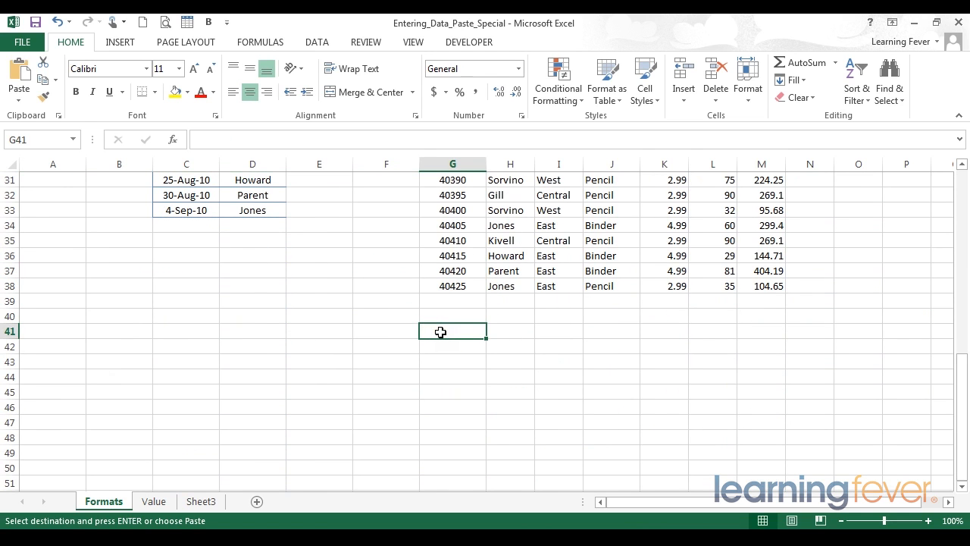
key(alt)
key(e)
key(s)
key(t)
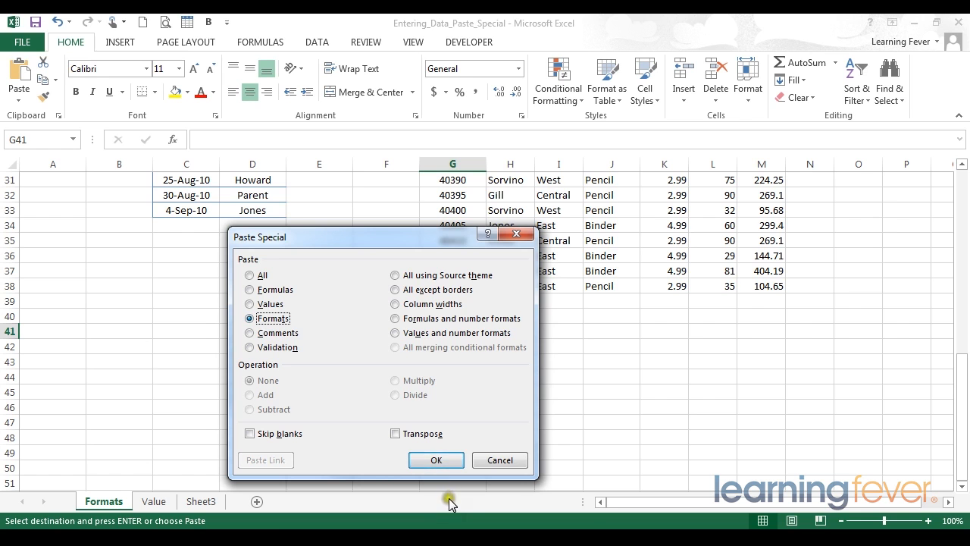
key(Return)
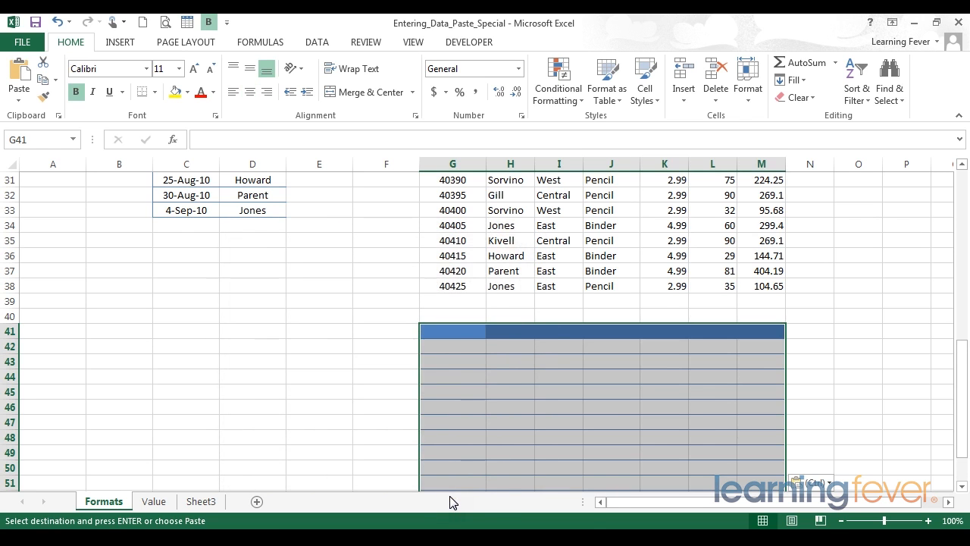
click(610, 416)
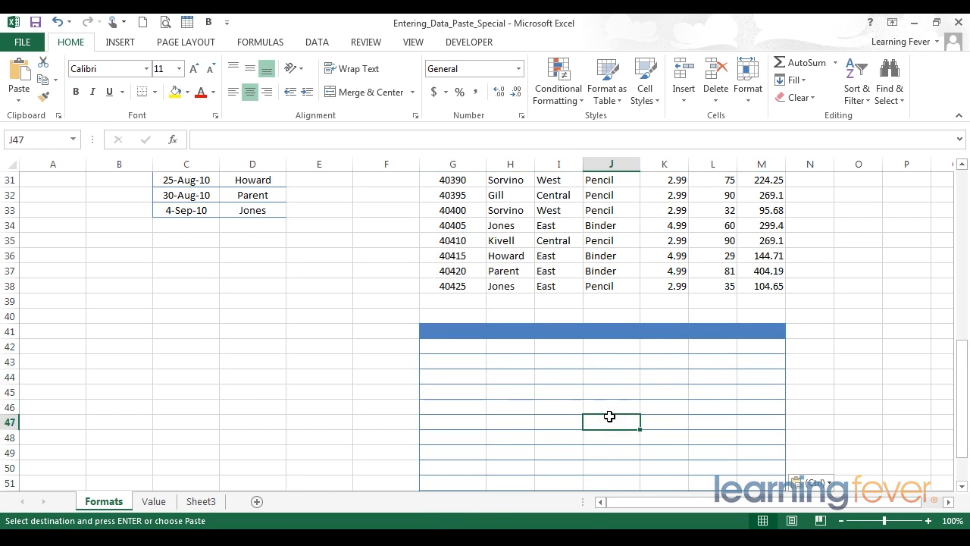
Step: Open the Paste Special dialog for cell I15 and reposition it over the sheet
scroll(609, 416, up, 10)
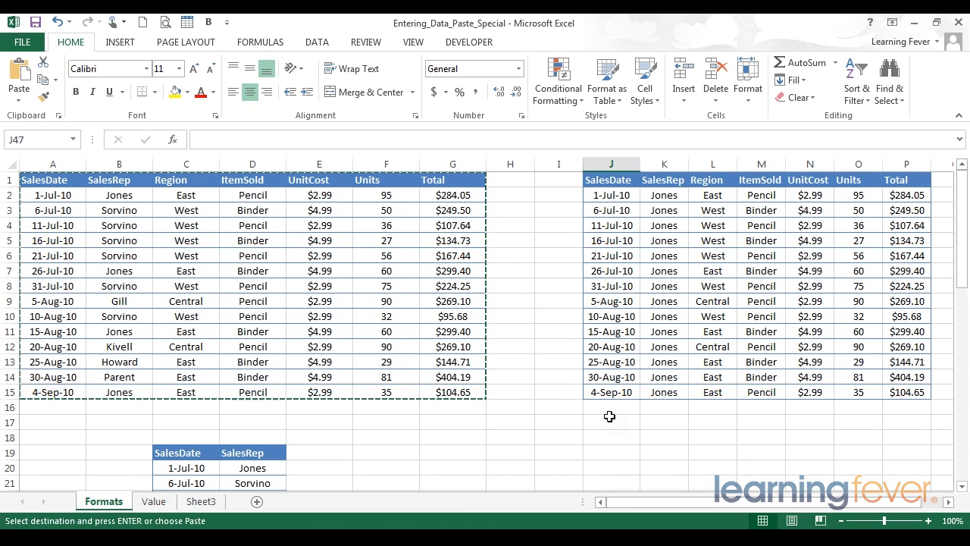
right_click(550, 390)
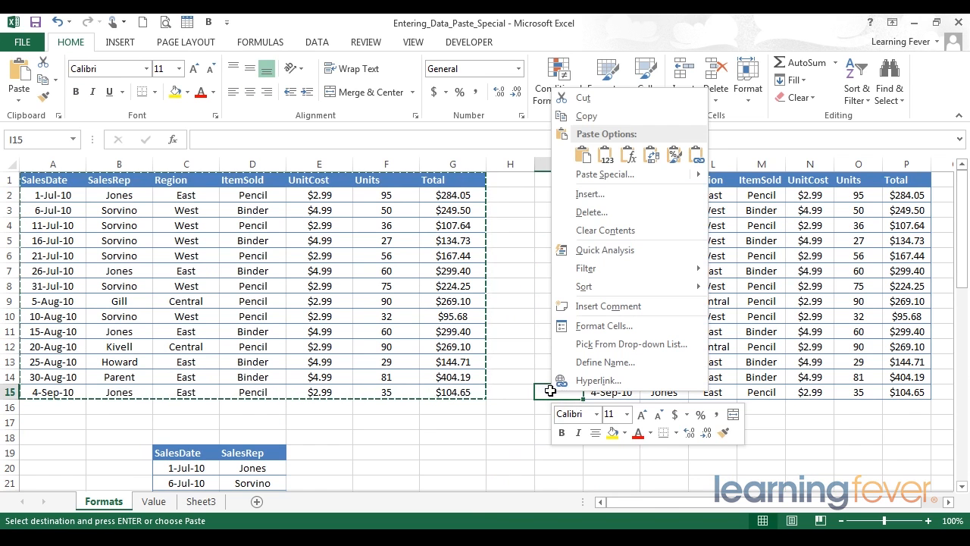
click(599, 174)
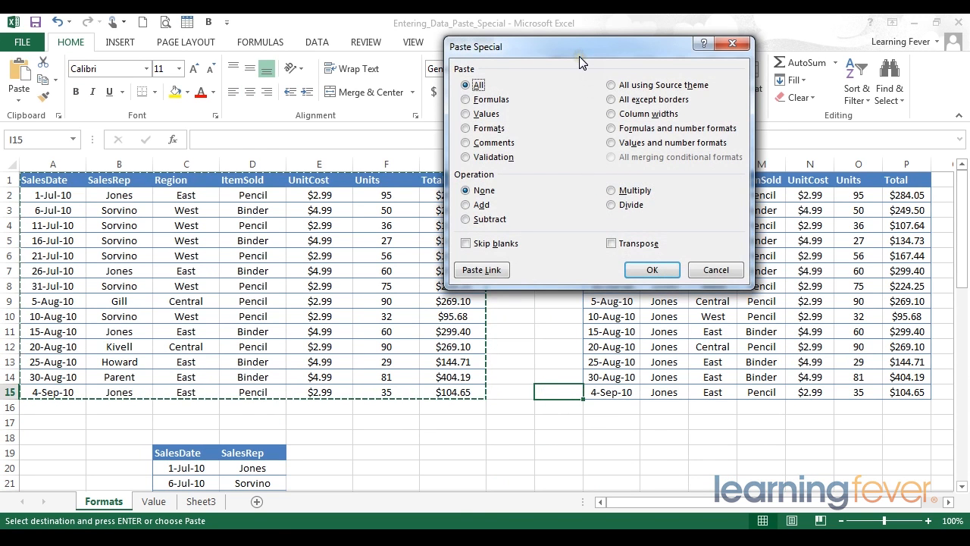
drag(579, 56, 501, 129)
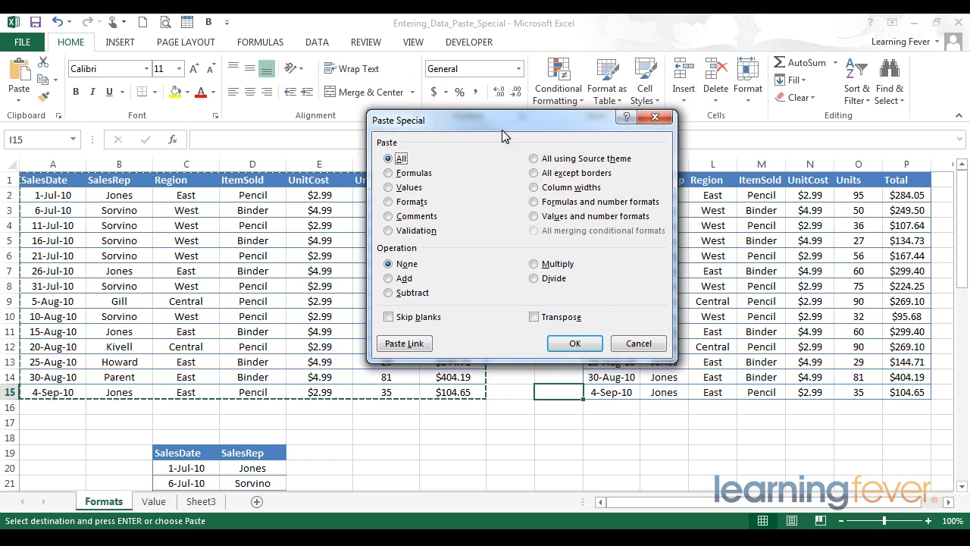